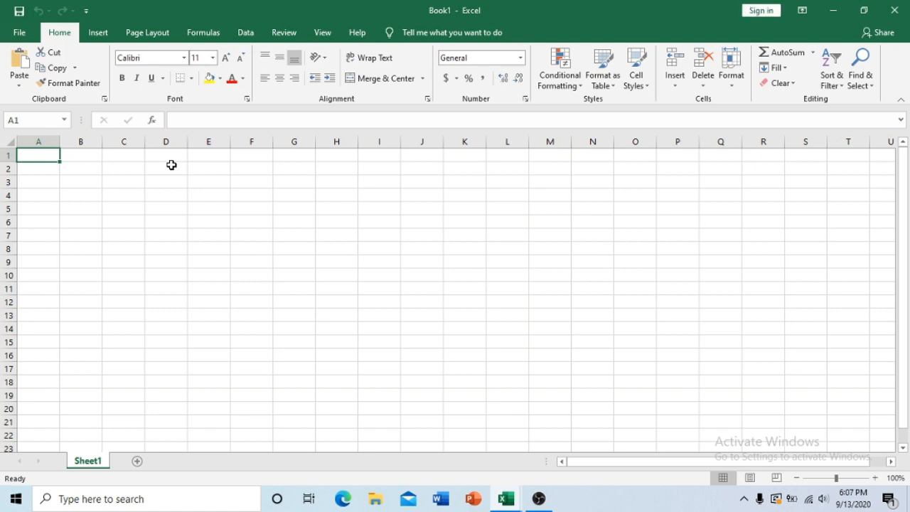
- Enter the formula =2+3*2 in cell A2 and reopen the cell to check its formula
click(45, 174)
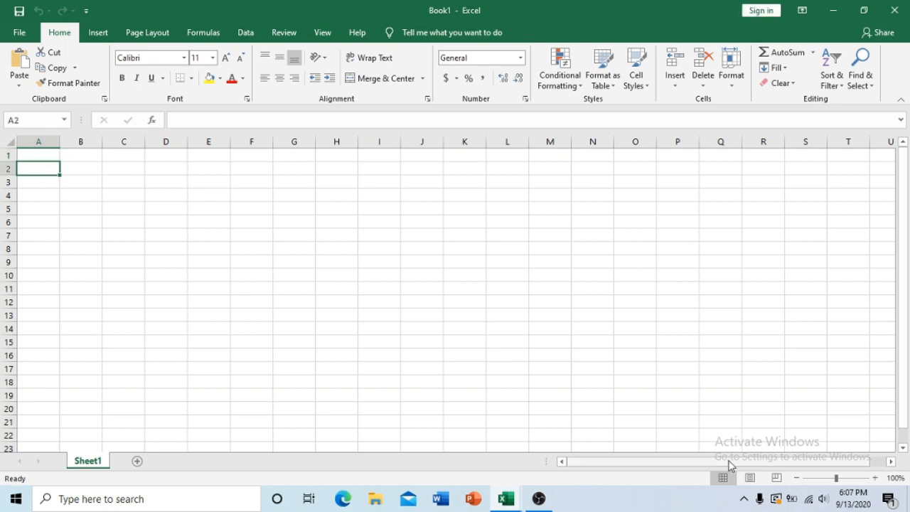
click(853, 478)
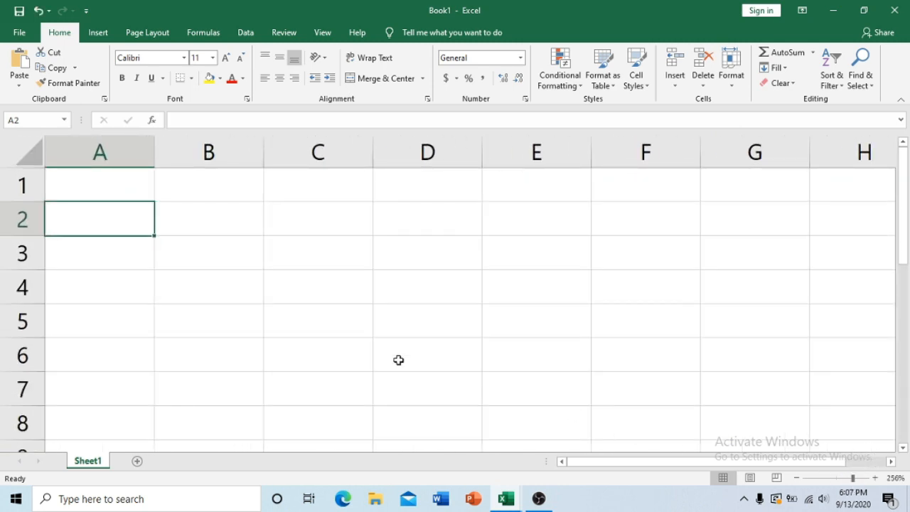
click(859, 478)
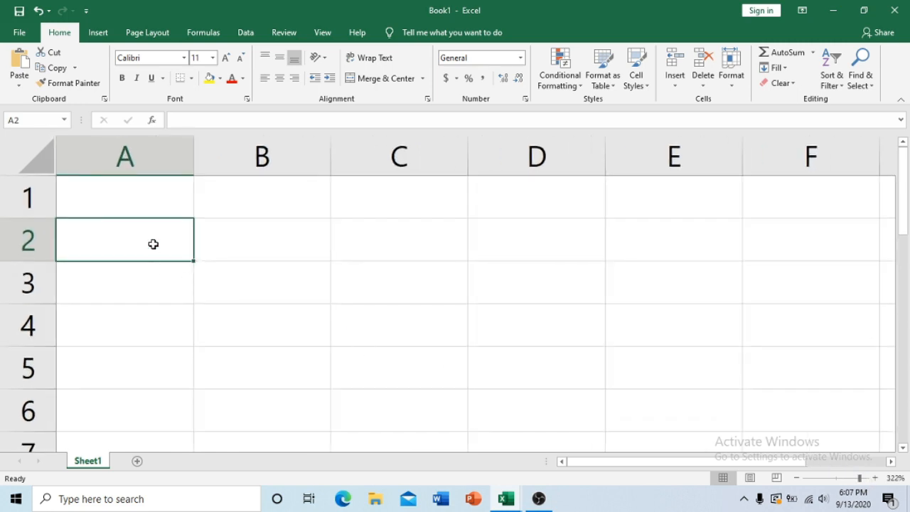
text(=)
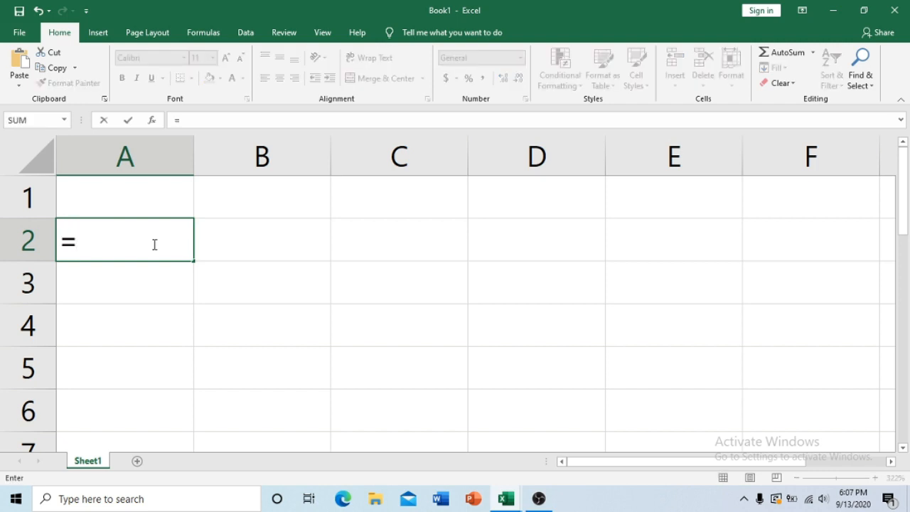
text(2+3*)
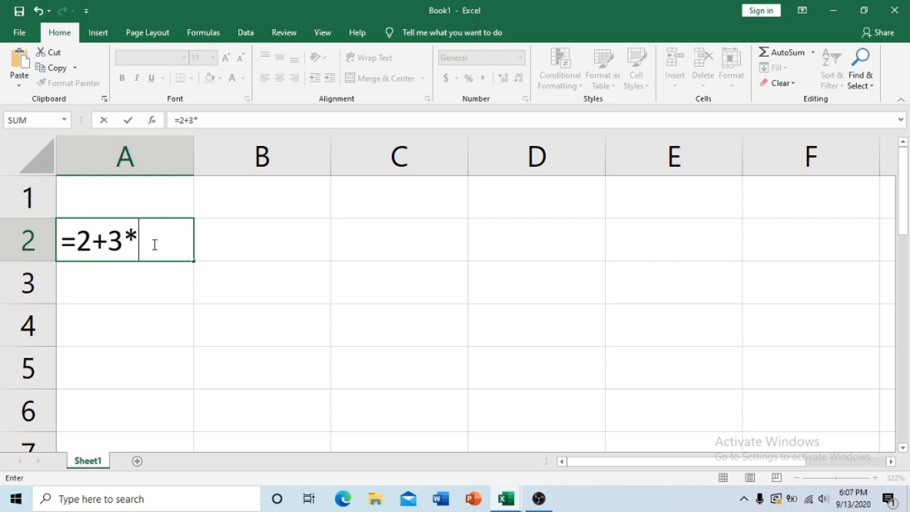
text(2)
key(Return)
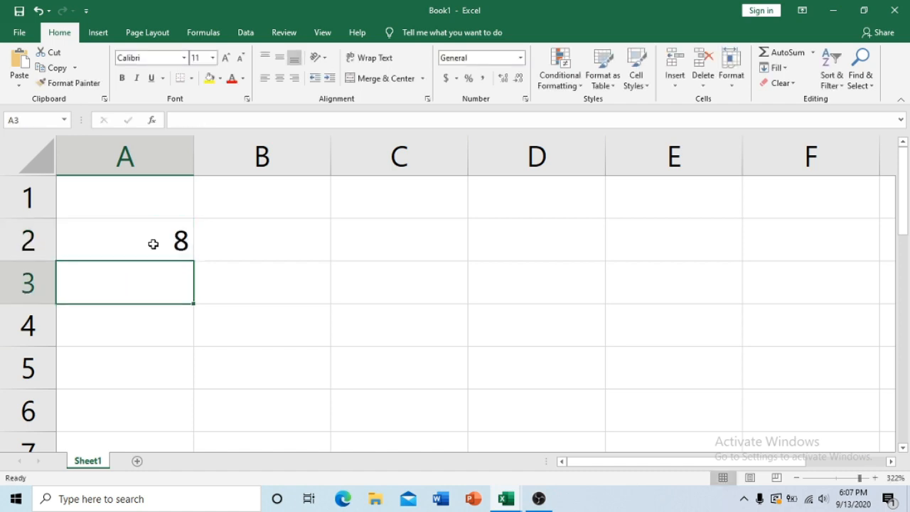
click(153, 244)
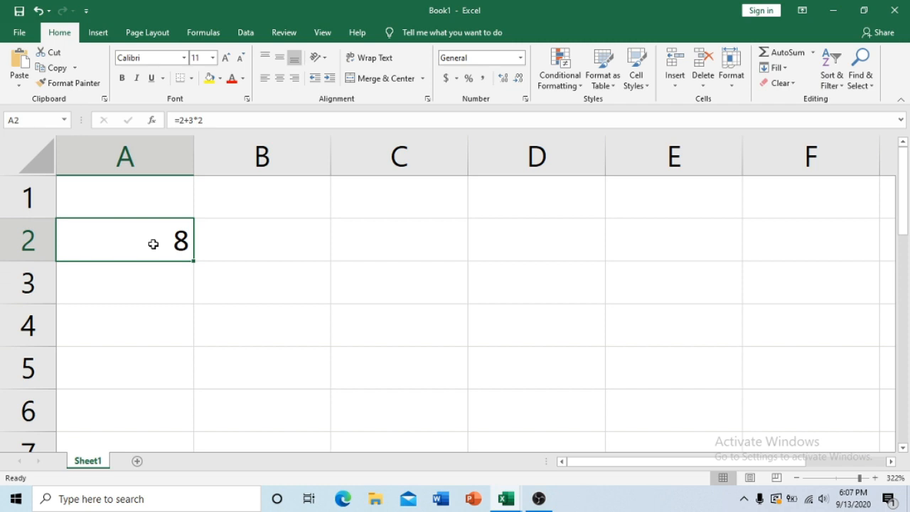
double_click(152, 243)
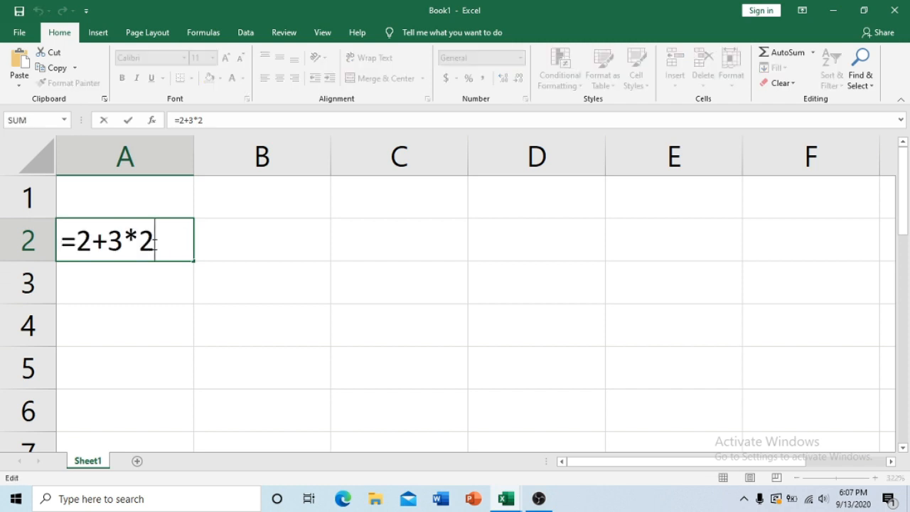
key(Return)
- Enter the formula =(2+3)*2 in cell A3 and reopen the cell to check its formula
text(=)
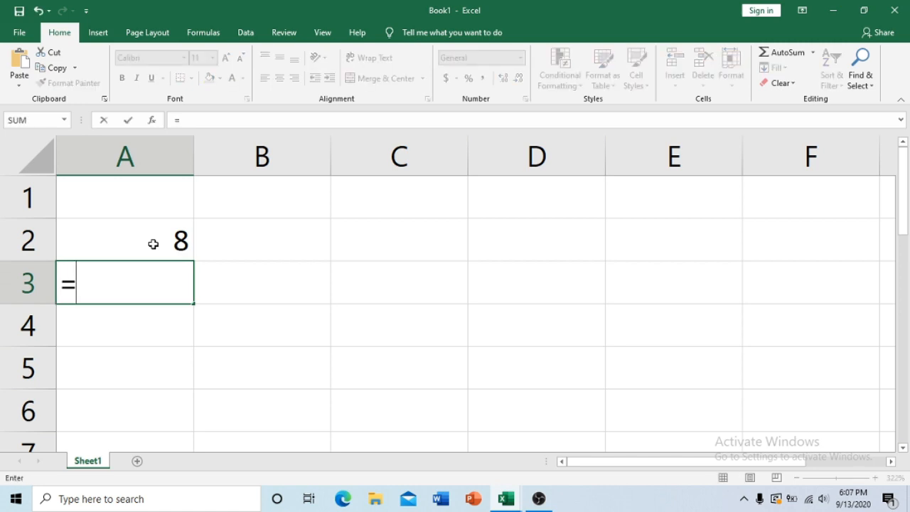
text((2)
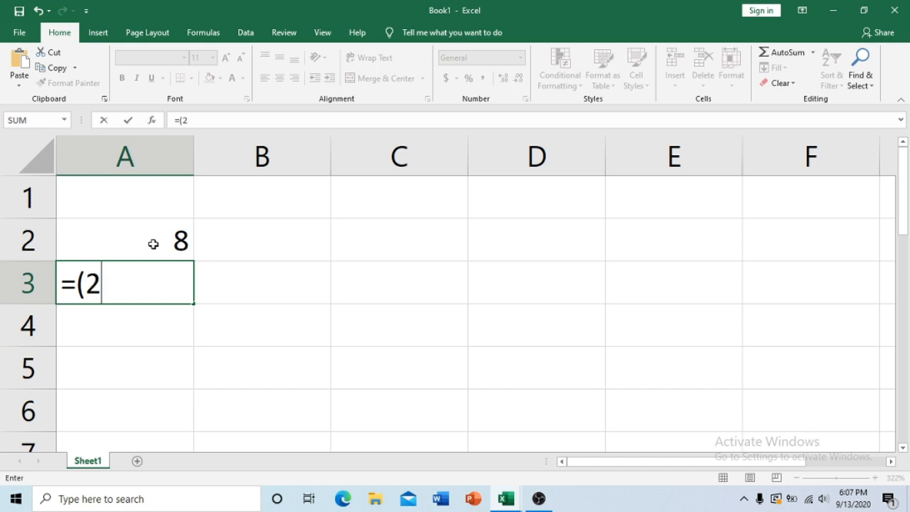
text(+3)*2)
key(Return)
key(Up)
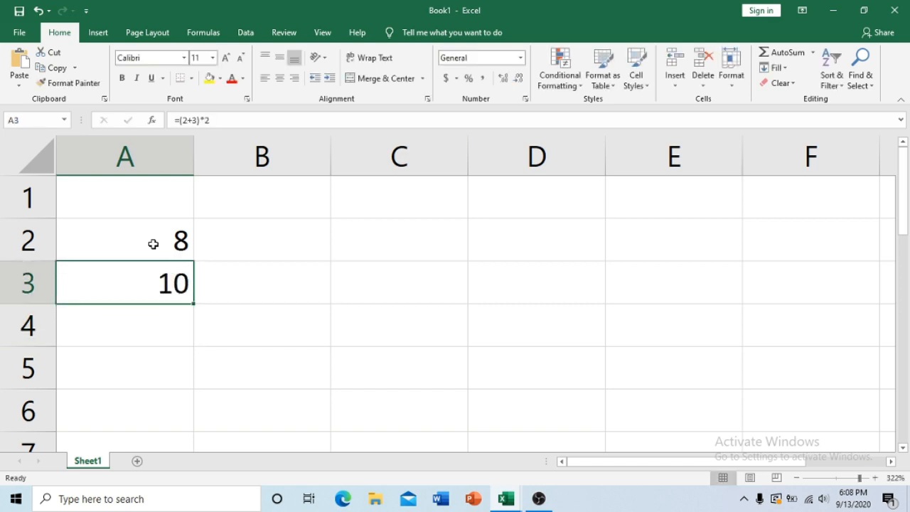
key(F2)
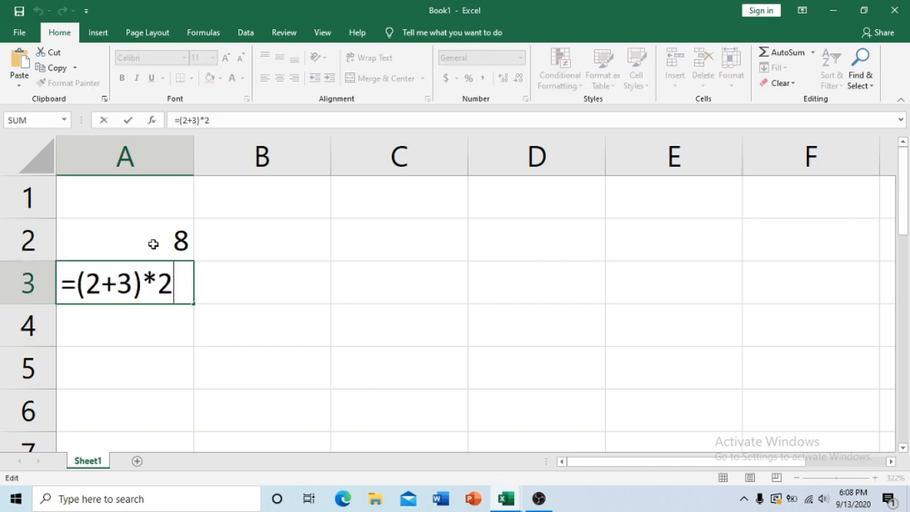
key(Return)
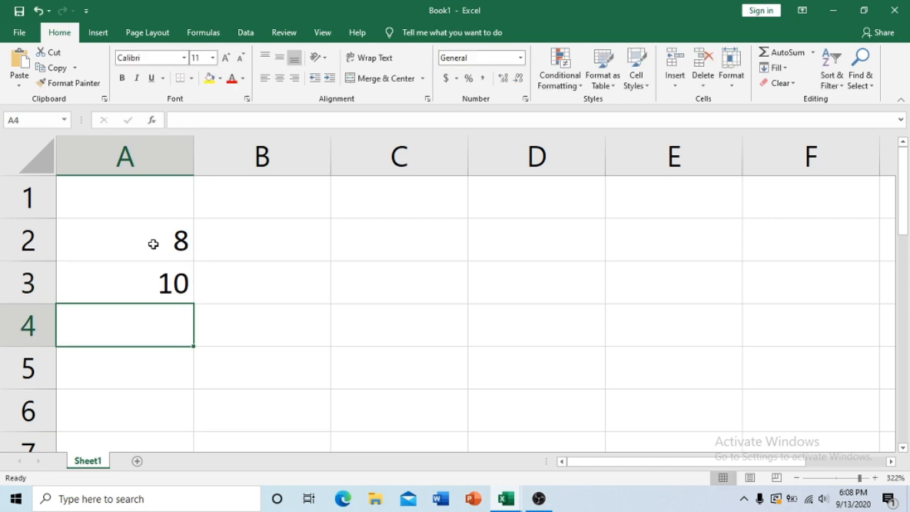
- Enter the same calculations without an equals sign: 2+3*2 in cell A4 and (2+3)*2 in cell A5
text(2+3)
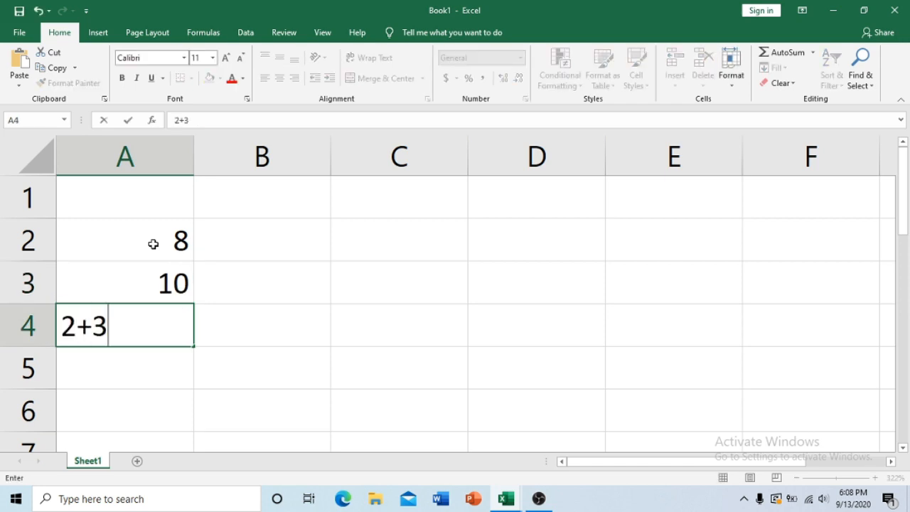
text(*2)
key(Return)
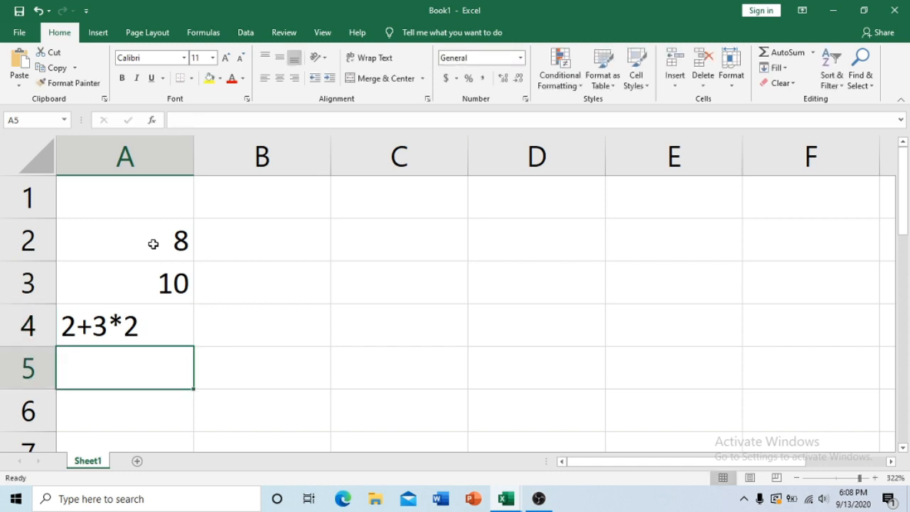
text((2+3))
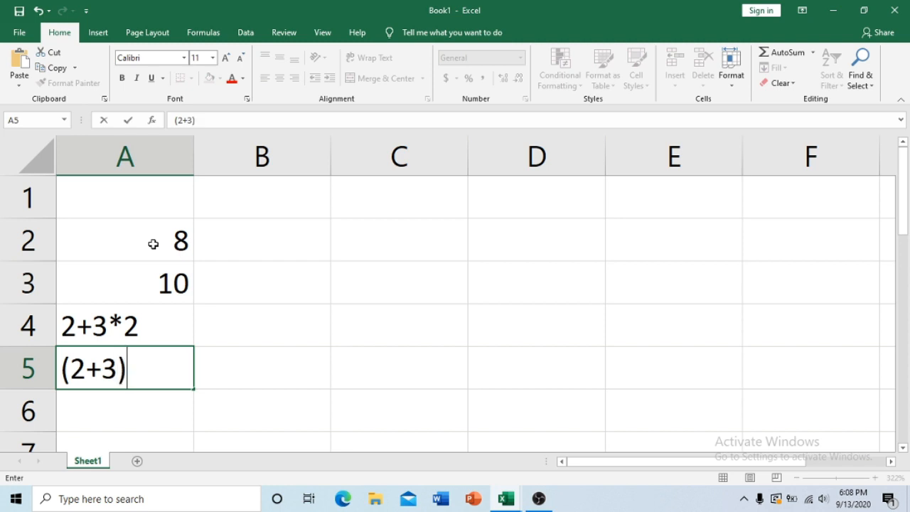
text(*2)
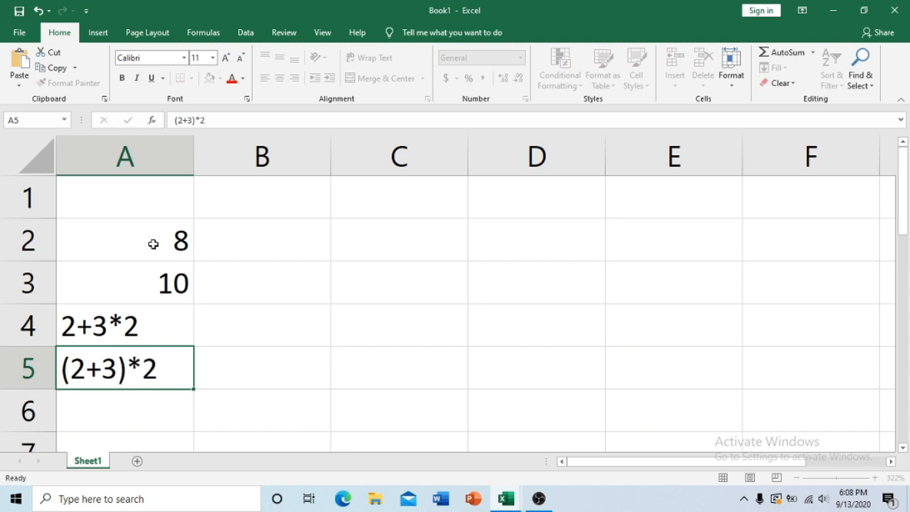
key(Return)
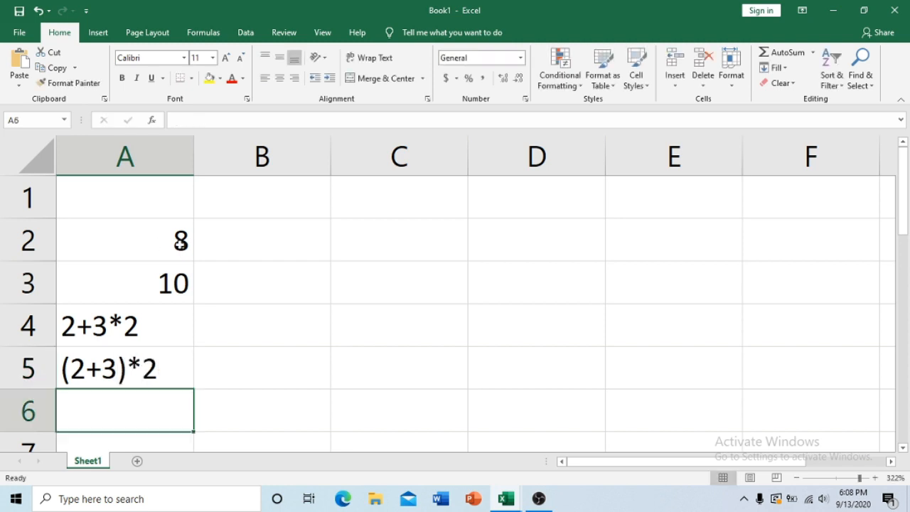
- Write the note "Perhitungan harus diawali tanda" in cell B2 and a lone "=" in cell B3
drag(240, 246, 243, 288)
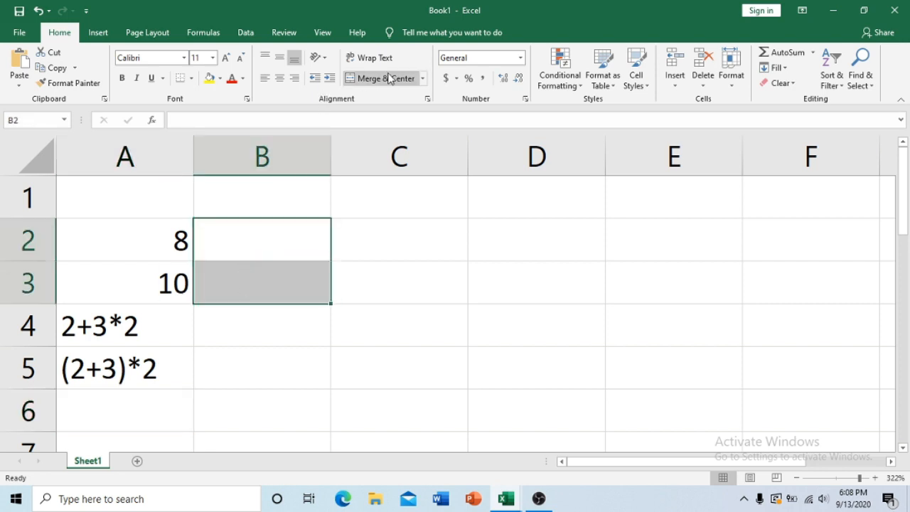
click(282, 236)
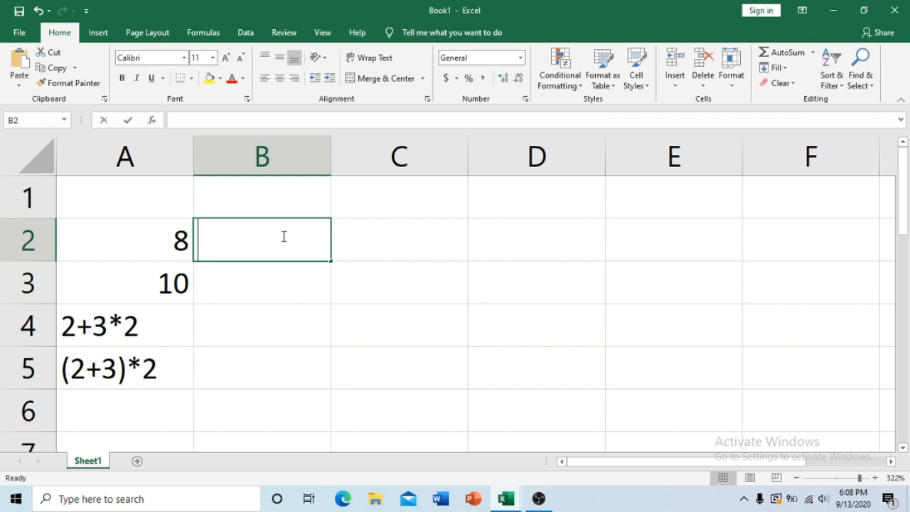
text(pER)
key(BackSpace)
key(BackSpace)
key(BackSpace)
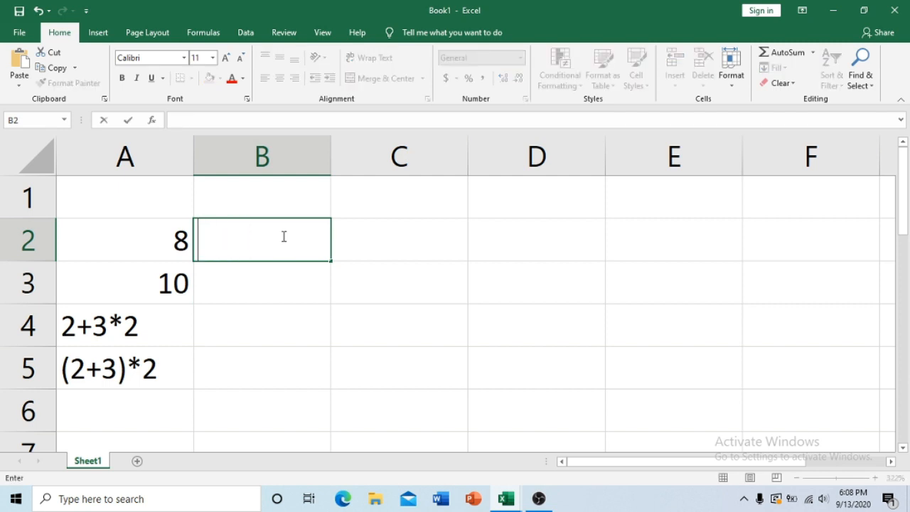
text(Perhitungan Rumus)
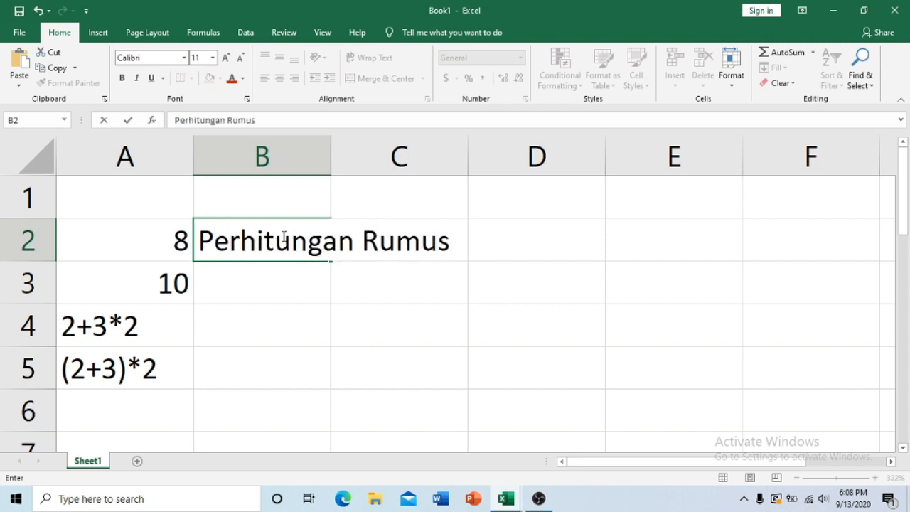
key(BackSpace)
key(BackSpace)
key(BackSpace)
key(BackSpace)
key(BackSpace)
text(harus diawali tan)
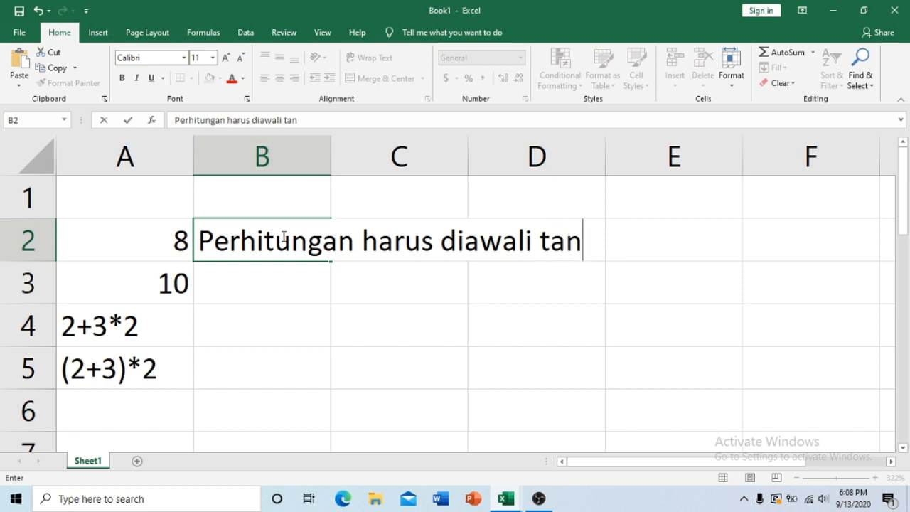
text(da)
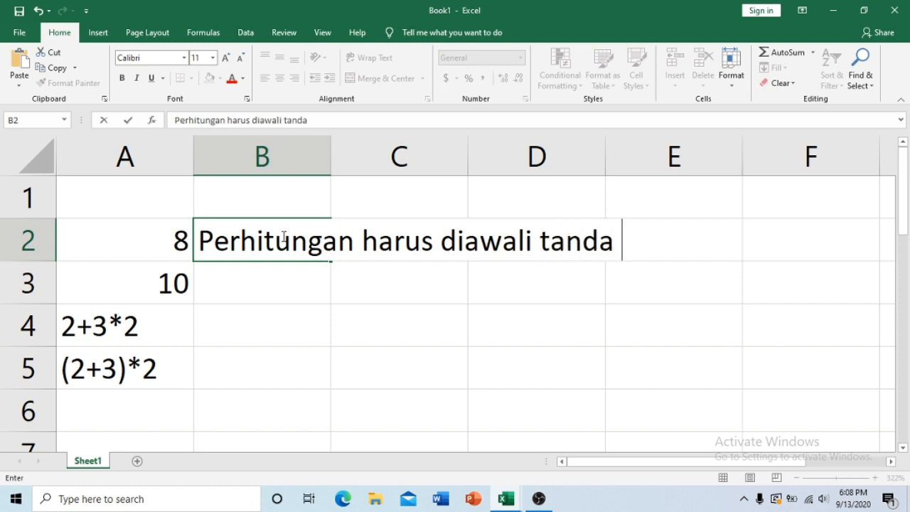
key(Return)
text(=)
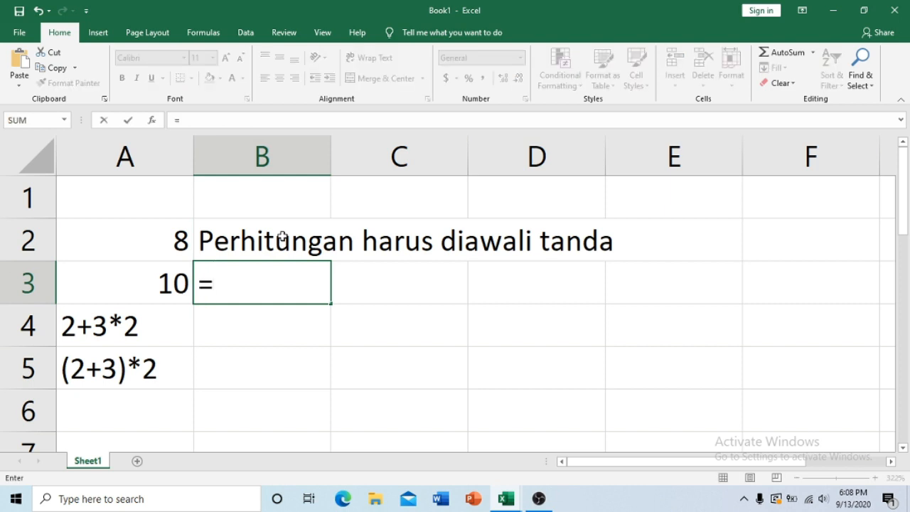
key(Return)
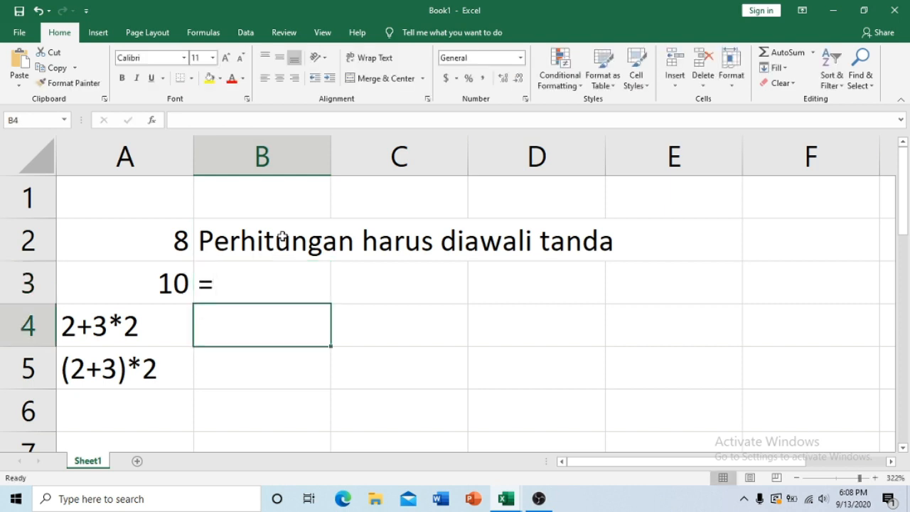
- Continue the note in cell B4 with "jika tidak hanya dibaca sebagai teks"
text(jika ti)
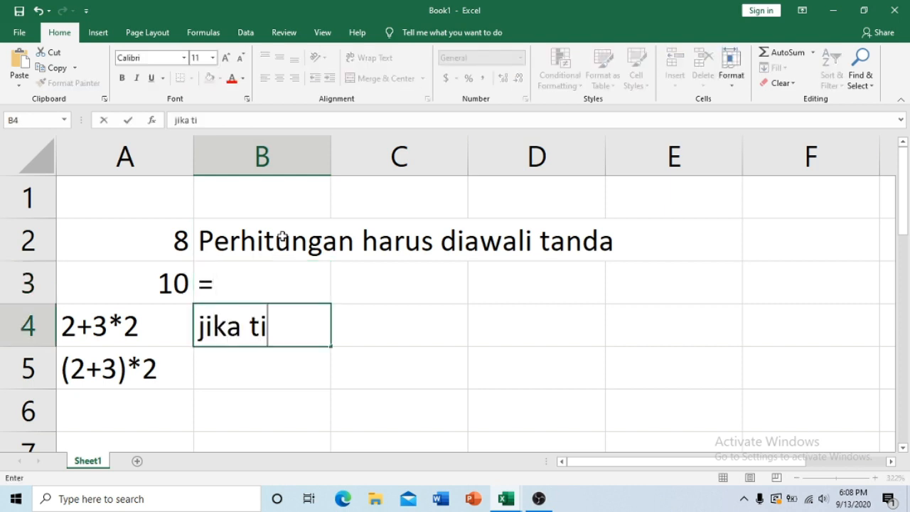
text(dak hanya )
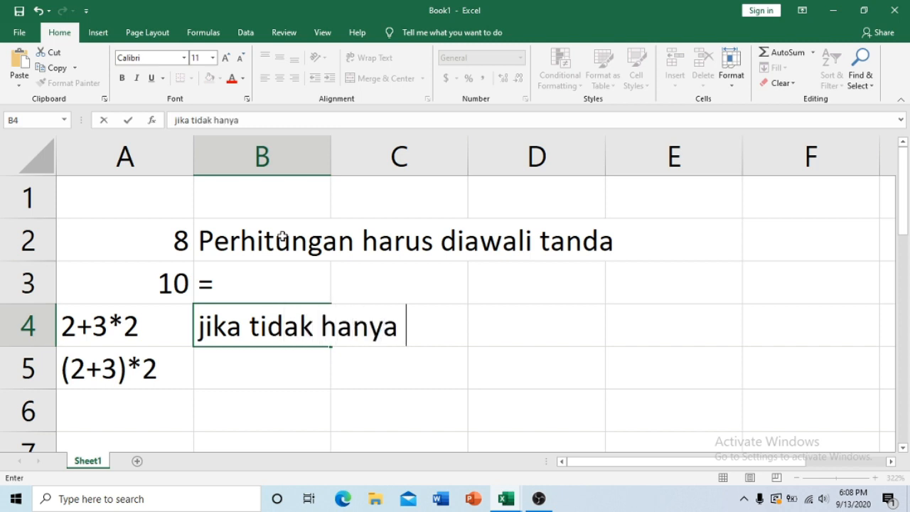
text(dibaca s)
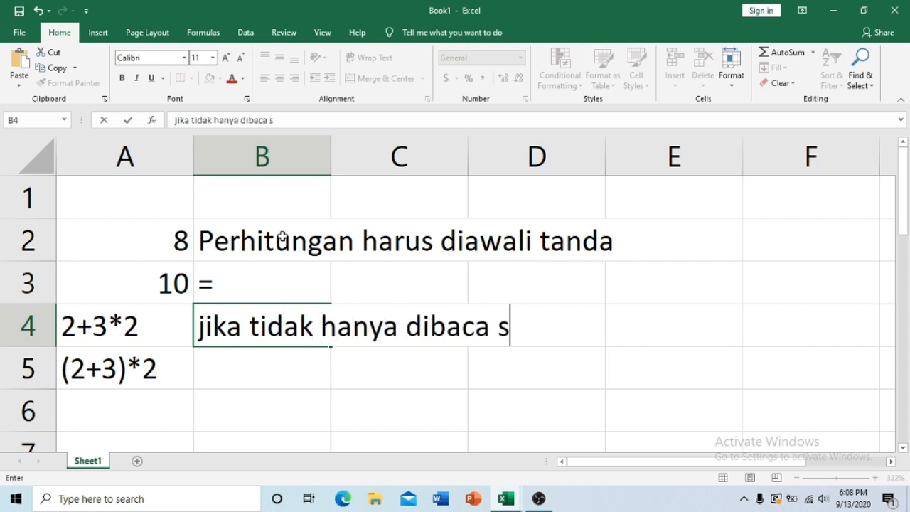
text(eban)
key(BackSpace)
text(gai )
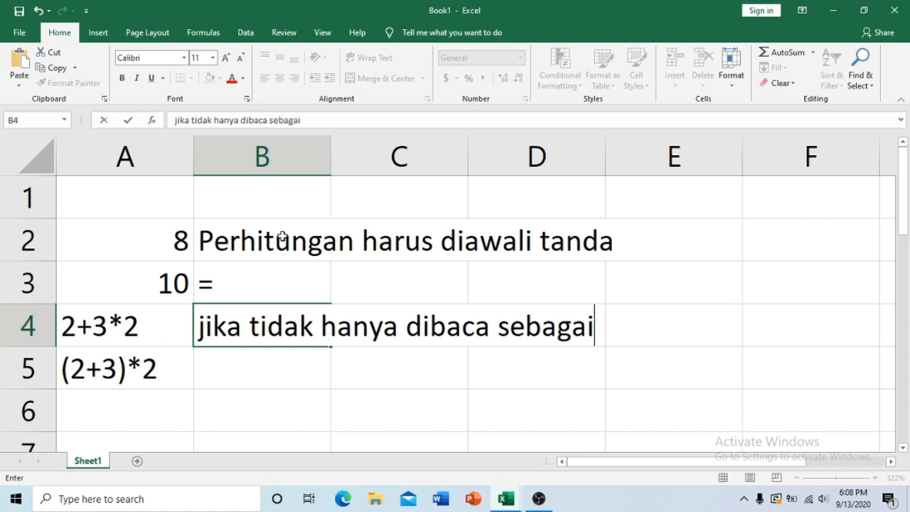
text(teks)
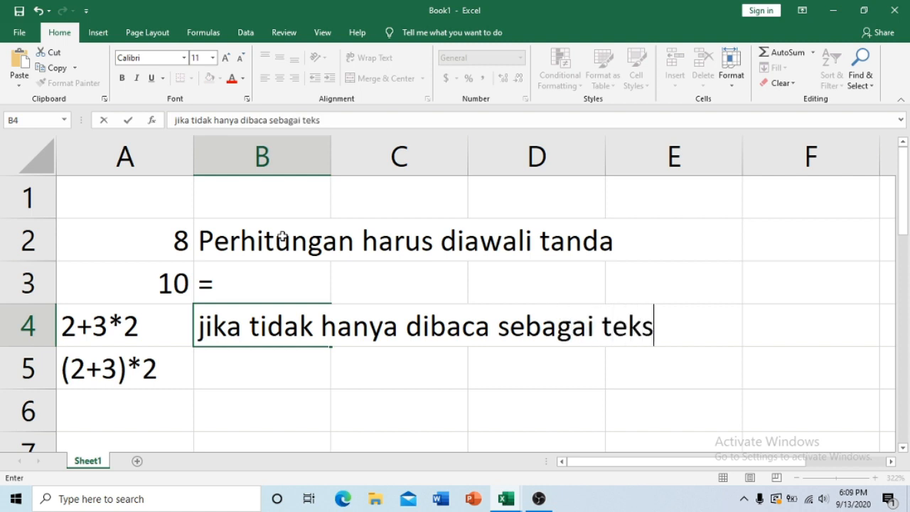
key(Return)
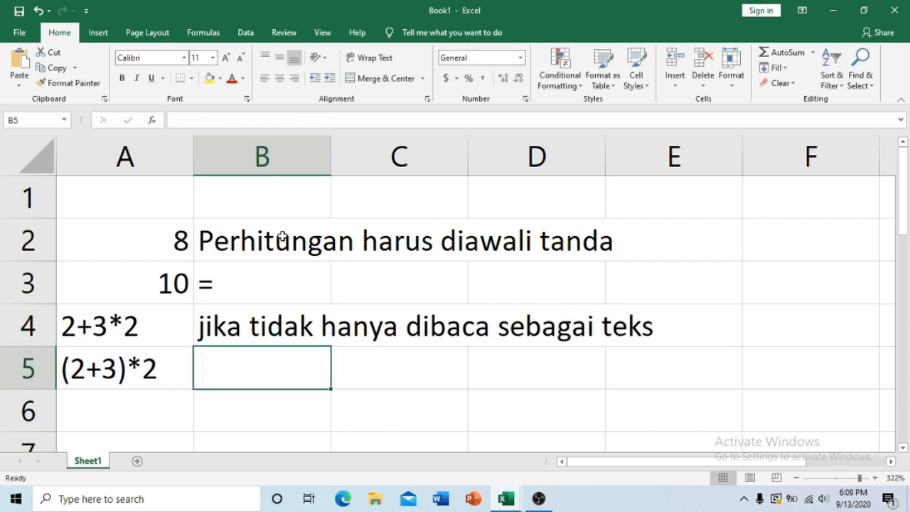
- Finish the note in cell B5 with "atau data angka"
text(atau)
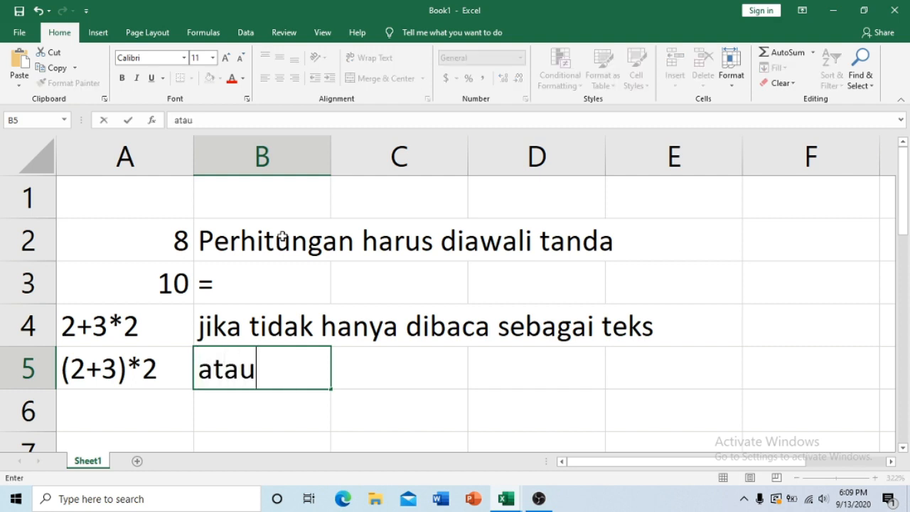
text( data angka)
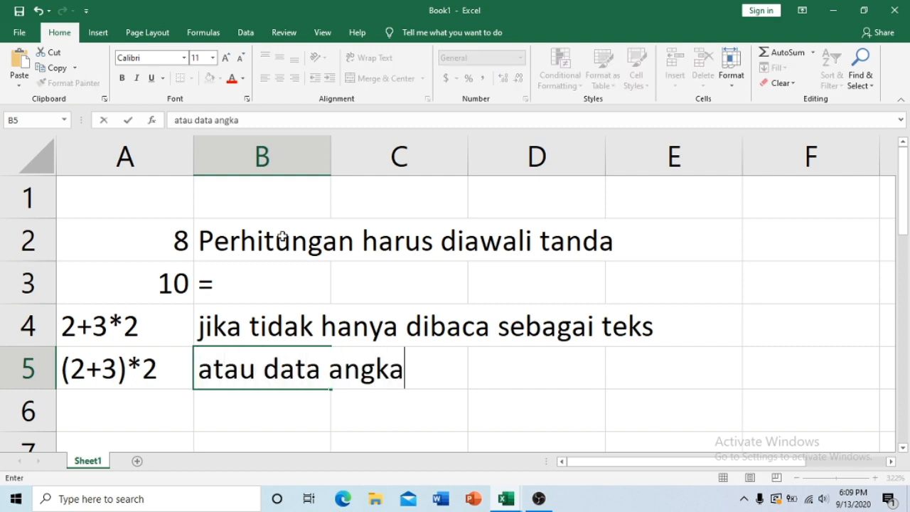
key(Return)
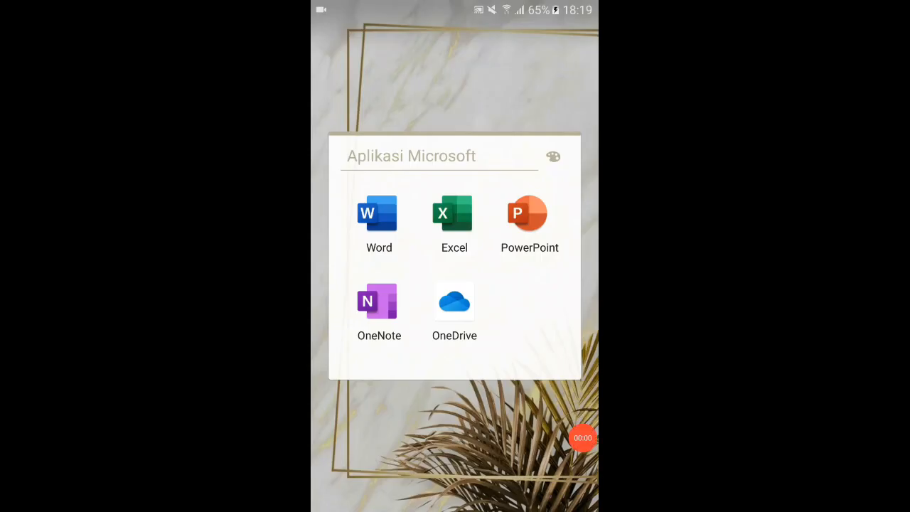
- Open Excel on the phone and create a new blank workbook
click(453, 222)
click(576, 41)
click(417, 210)
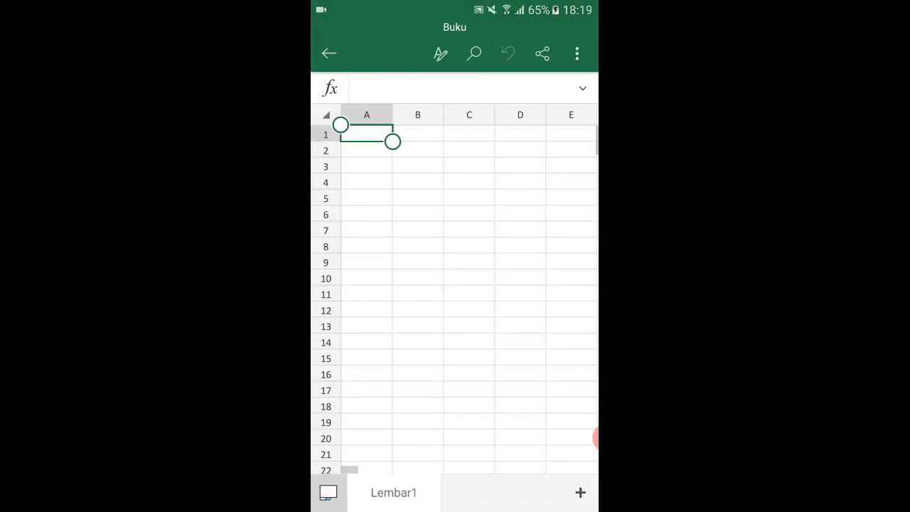
- Enter the formula =2+3*2 in cell A1
scroll(455, 288, up, 4)
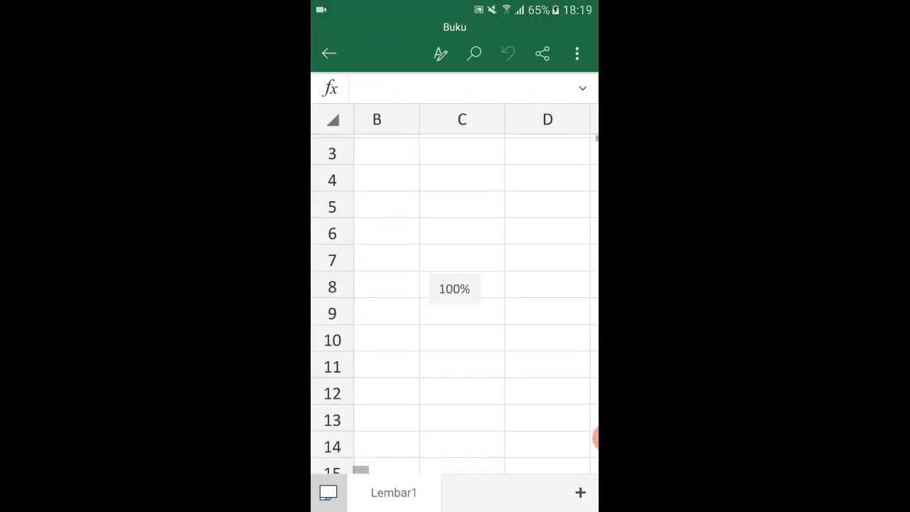
scroll(455, 289, up, 2)
scroll(455, 288, up, 5)
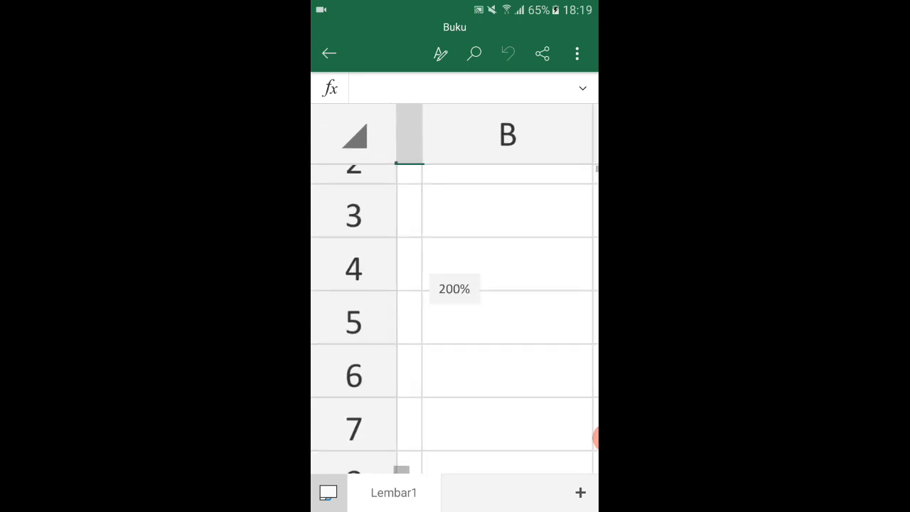
click(449, 184)
double_click(449, 184)
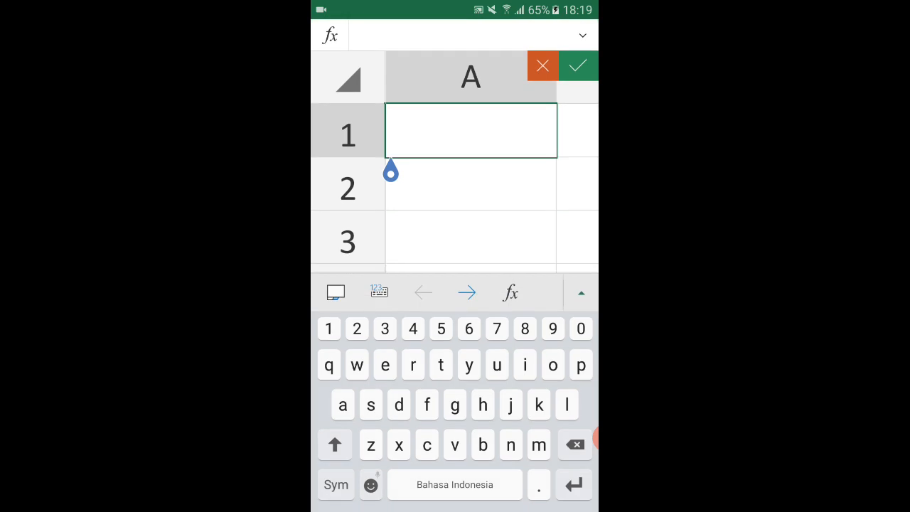
click(379, 291)
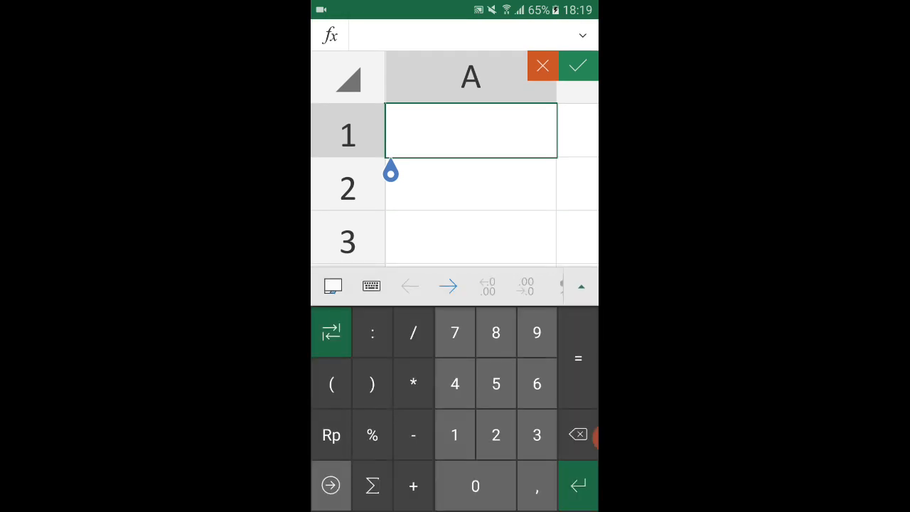
click(578, 358)
text(2)
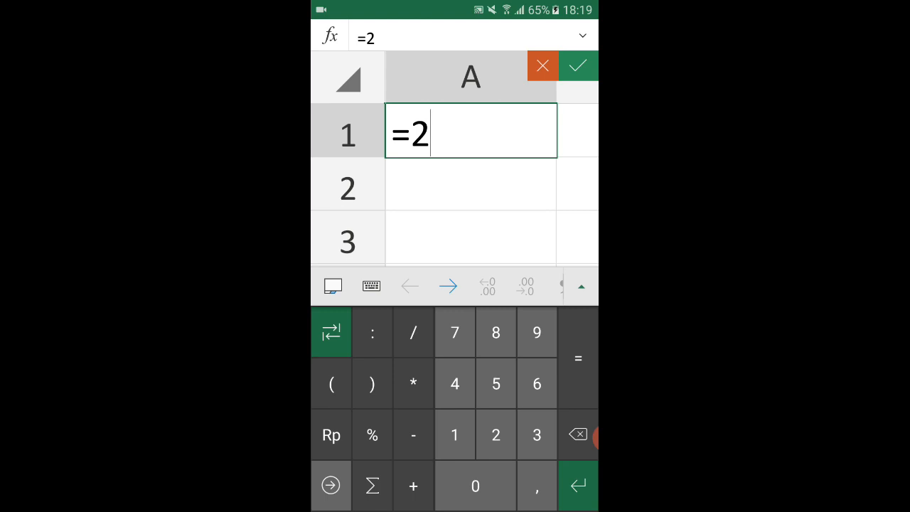
text(+3*)
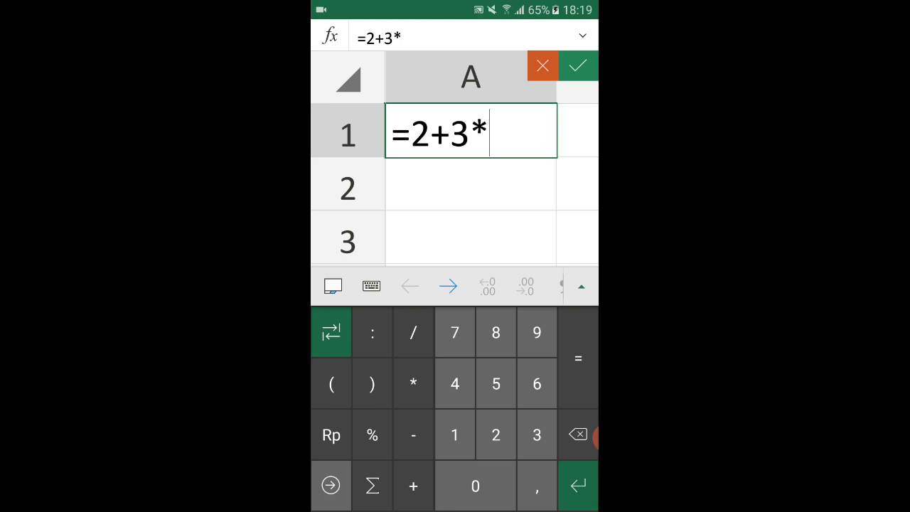
text(2)
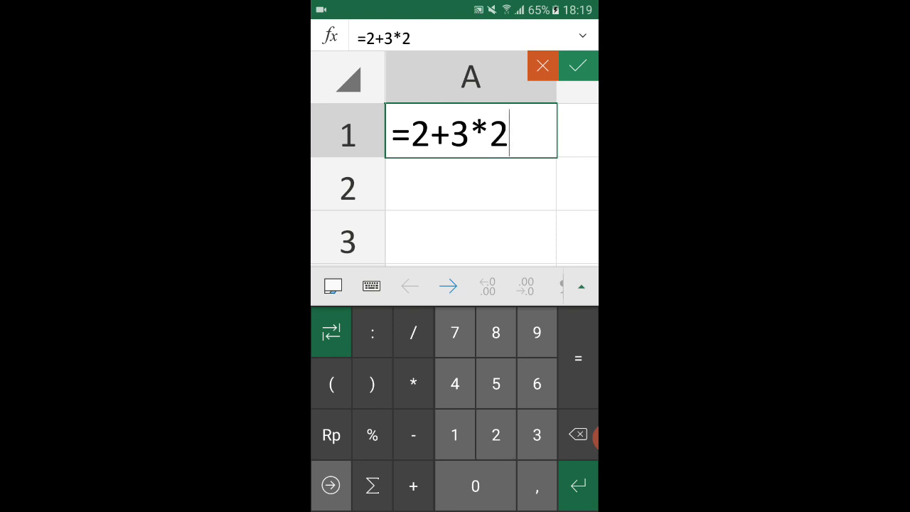
key(Return)
- Enter the formula =(2+3)*2 in cell A2, grouping the addition in parentheses
text(=)
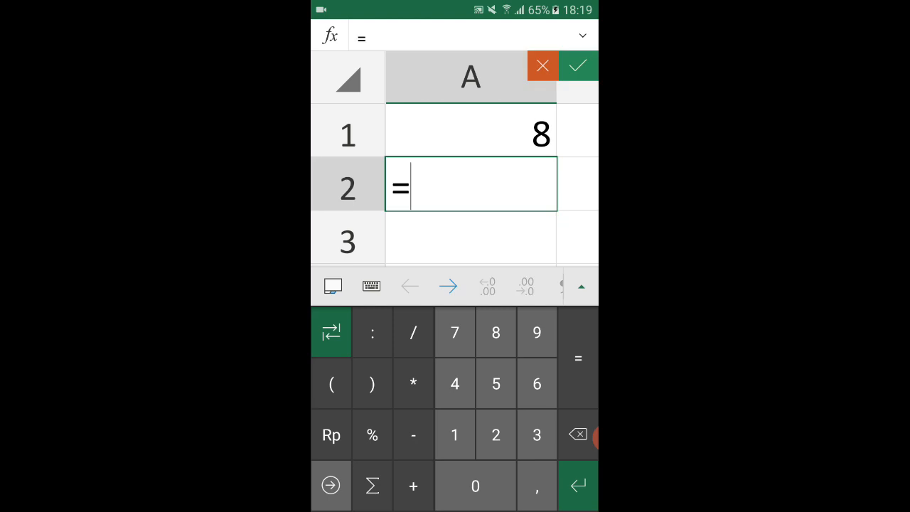
text((2)
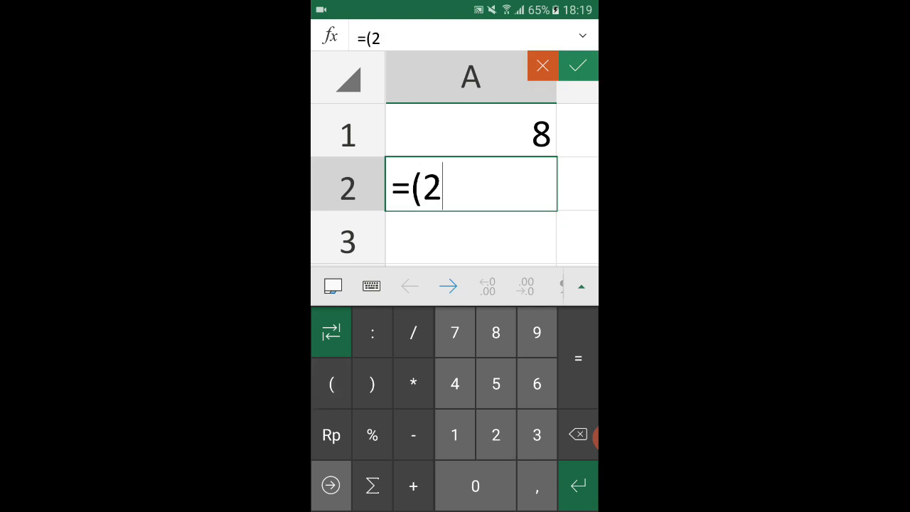
text(+3))
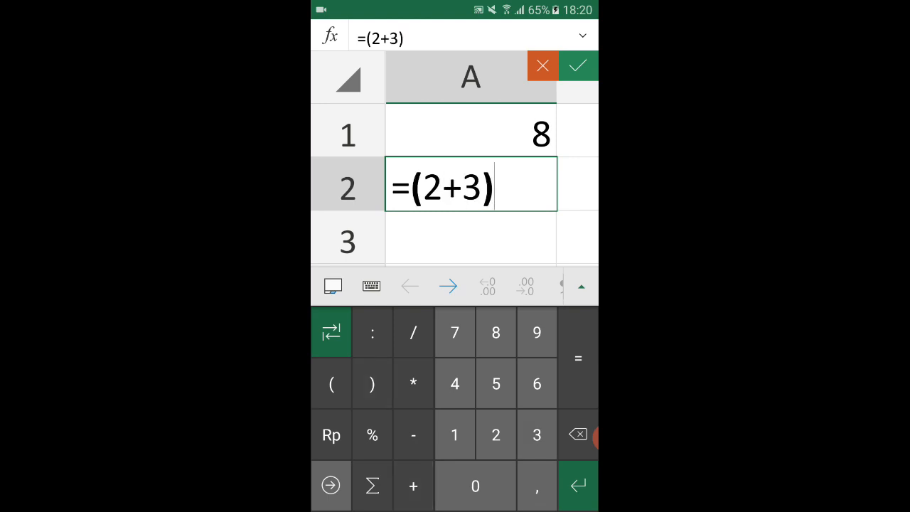
text(*2)
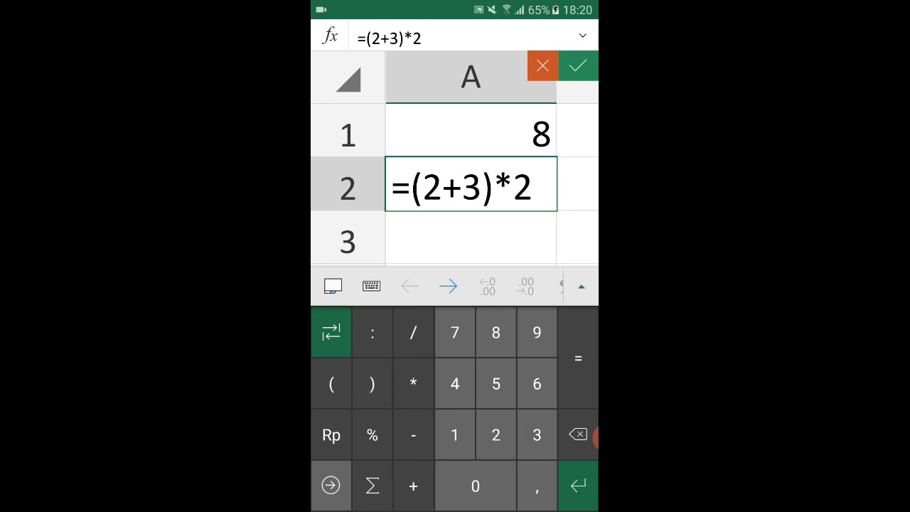
key(Return)
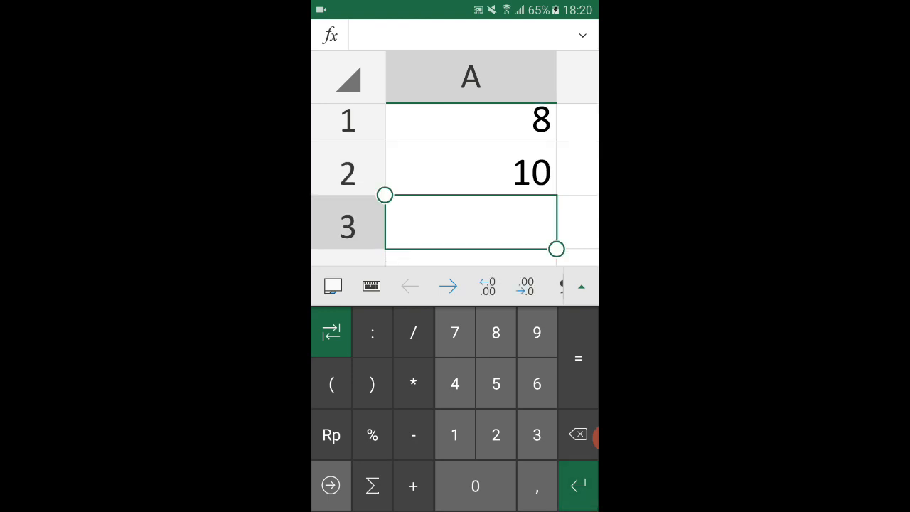
- Enter 2+3*2 without an equals sign in cell A3
text(2)
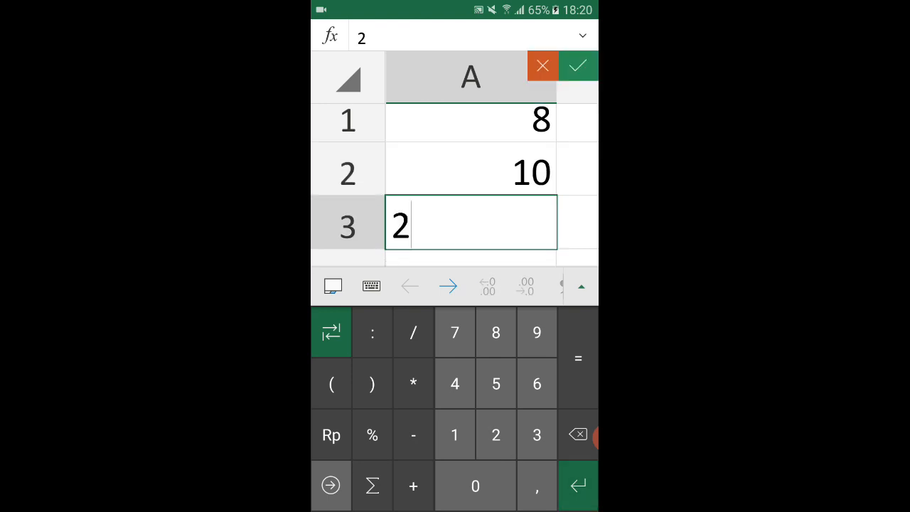
text(+3*2)
key(Return)
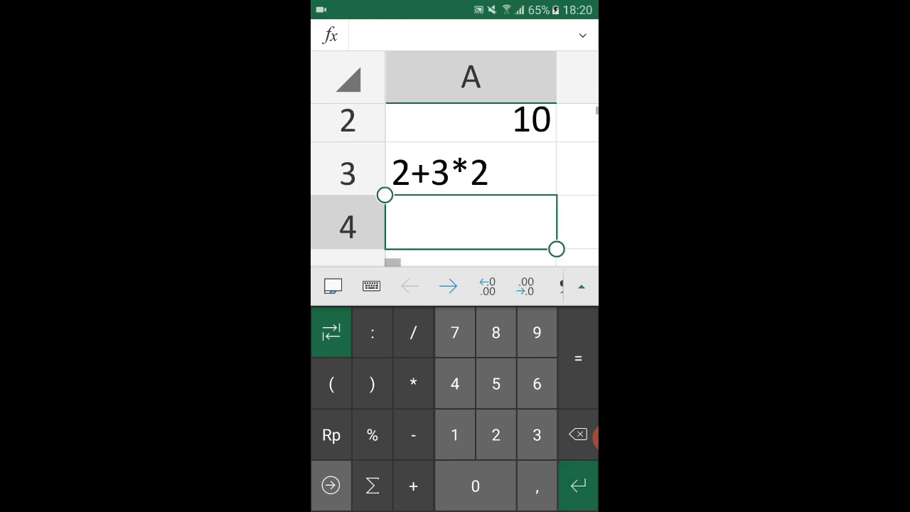
- Enter (2+3)*2 without an equals sign in cell A4
text((2)
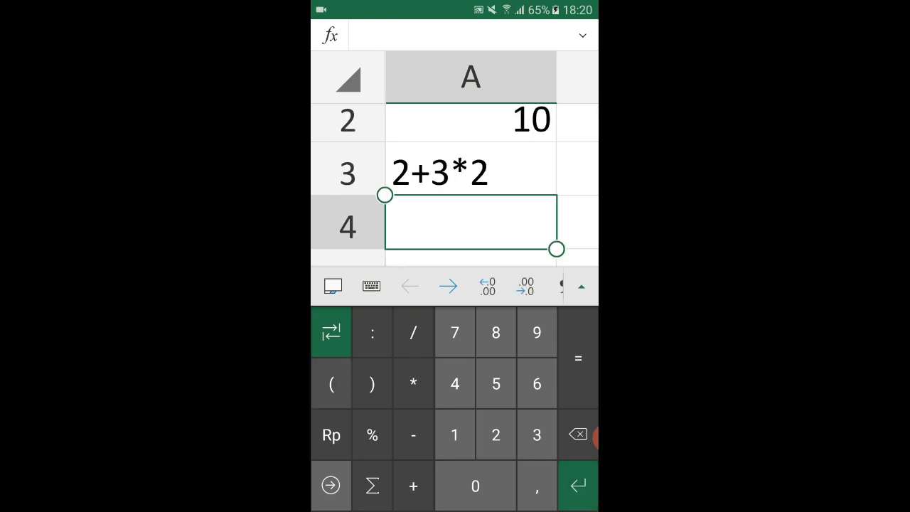
text(+3))
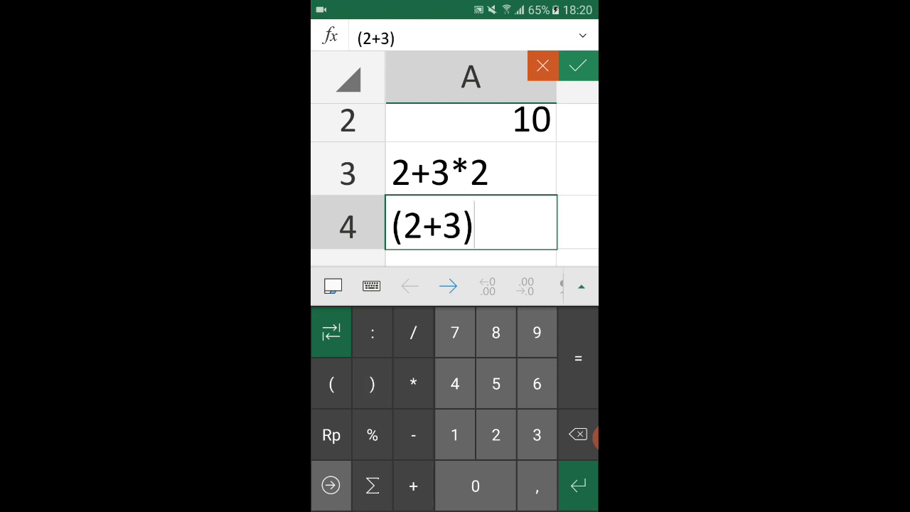
text(*)
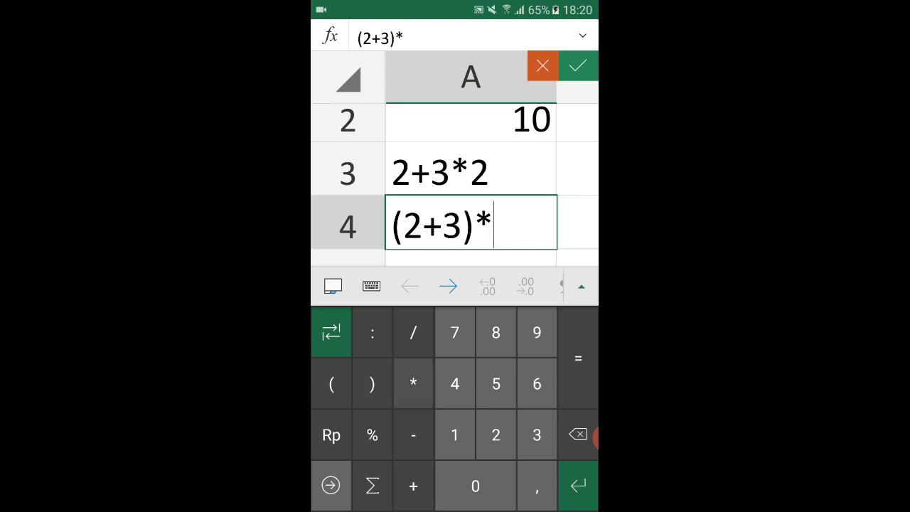
text(2)
key(Return)
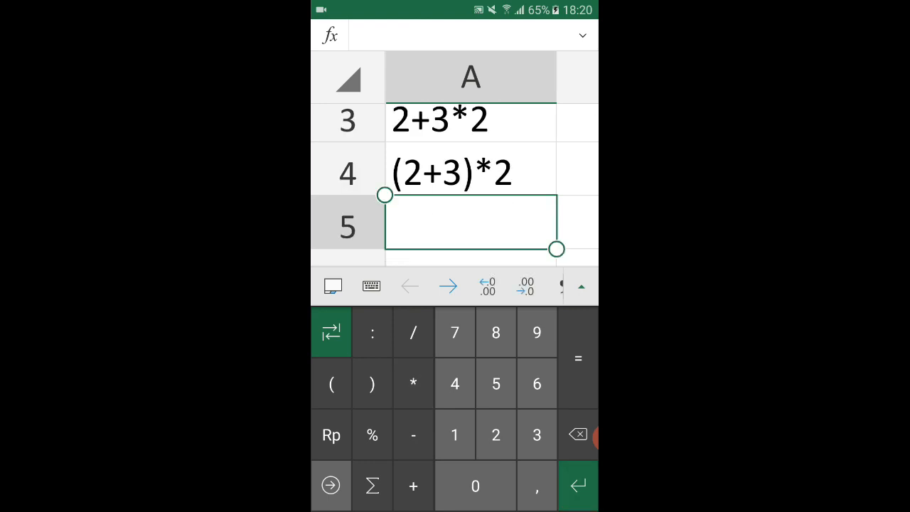
scroll(455, 159, down, 8)
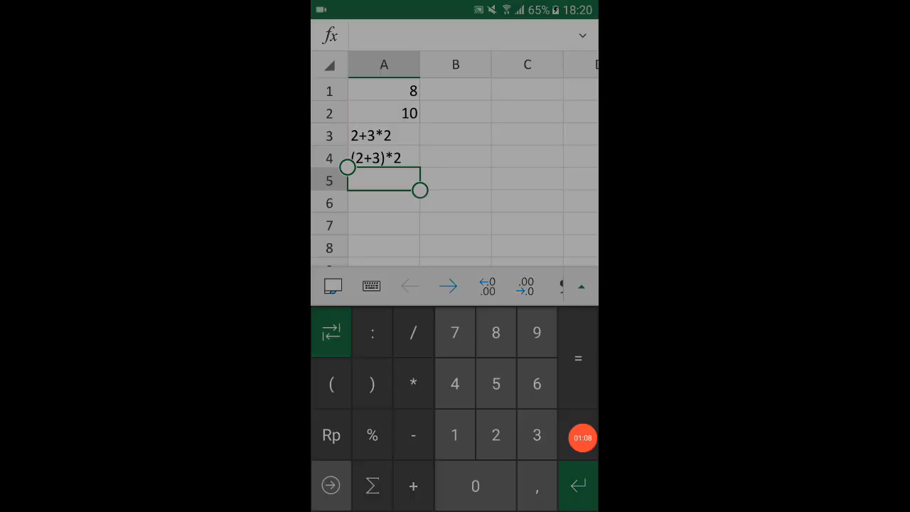
click(583, 435)
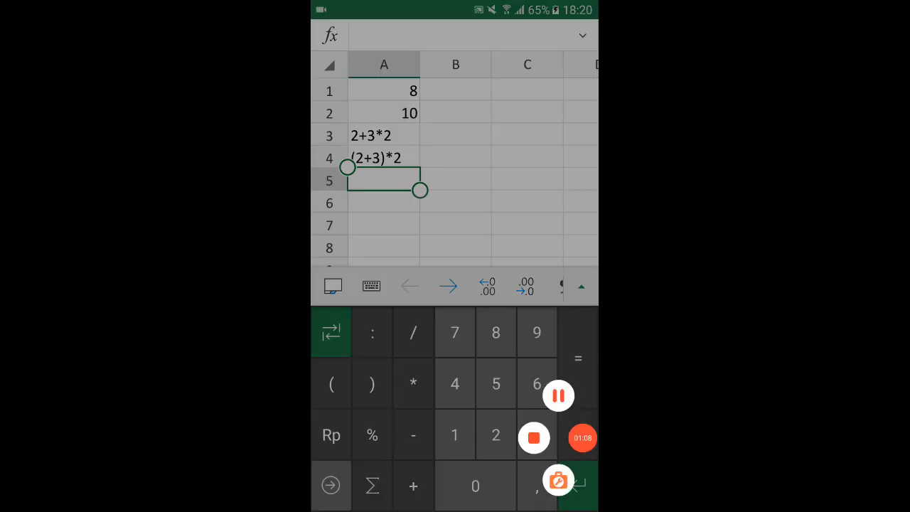